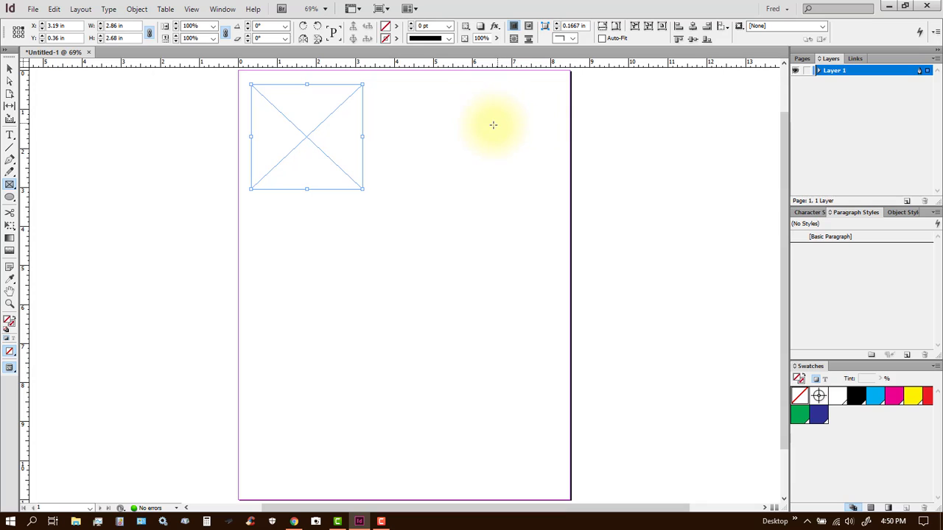
Draw an empty rectangle frame about 3.96 × 2.9 in beside the existing one and nudge both frames slightly.
{"action": "mouse_move", "coordinate": [385, 84]}
{"action": "left_mouse_down"}
{"action": "mouse_move", "coordinate": [522, 197]}
{"action": "mouse_move", "coordinate": [551, 202]}
{"action": "mouse_move", "coordinate": [541, 197]}
{"action": "left_mouse_up"}
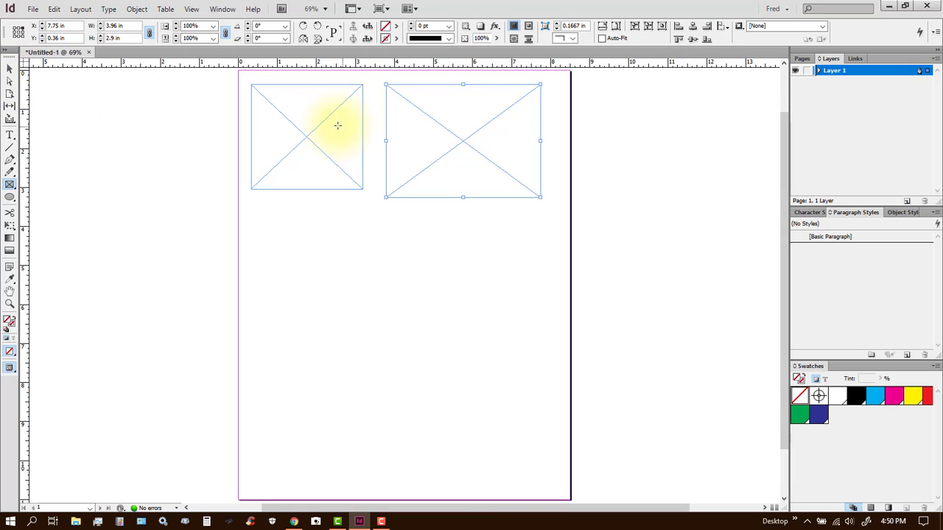
{"action": "left_click", "coordinate": [9, 68]}
{"action": "left_click", "coordinate": [322, 118]}
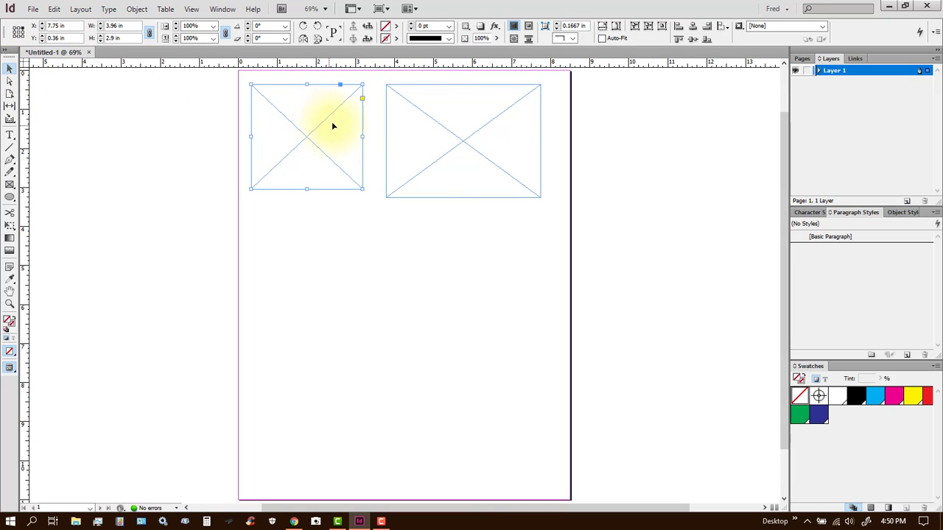
{"action": "left_click", "coordinate": [452, 143]}
{"action": "mouse_move", "coordinate": [441, 131]}
{"action": "left_mouse_down"}
{"action": "mouse_move", "coordinate": [461, 148]}
{"action": "mouse_move", "coordinate": [448, 130]}
{"action": "left_mouse_up"}
{"action": "mouse_move", "coordinate": [320, 130]}
{"action": "left_mouse_down"}
{"action": "mouse_move", "coordinate": [312, 130]}
{"action": "mouse_move", "coordinate": [319, 122]}
{"action": "left_mouse_up"}
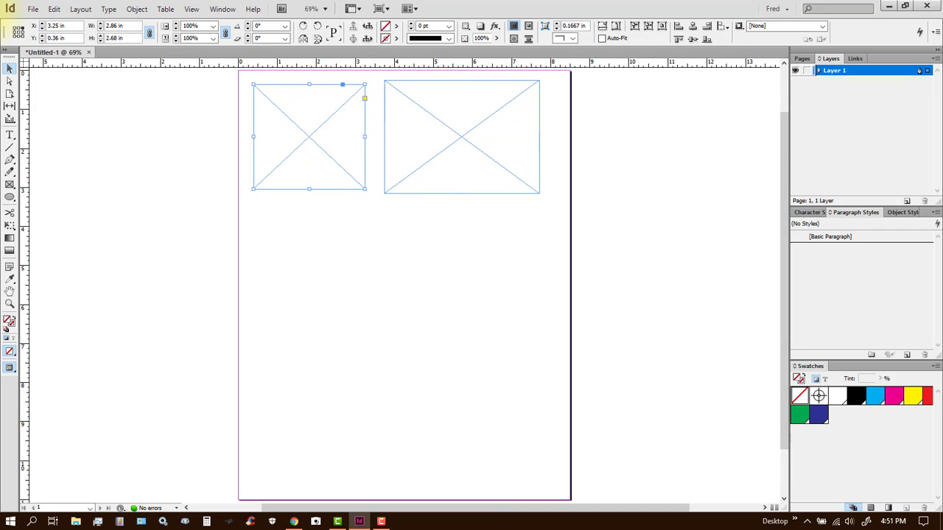
Place the image Hook_v002.psd from the Photos folder into the smaller frame.
{"action": "left_click", "coordinate": [34, 10]}
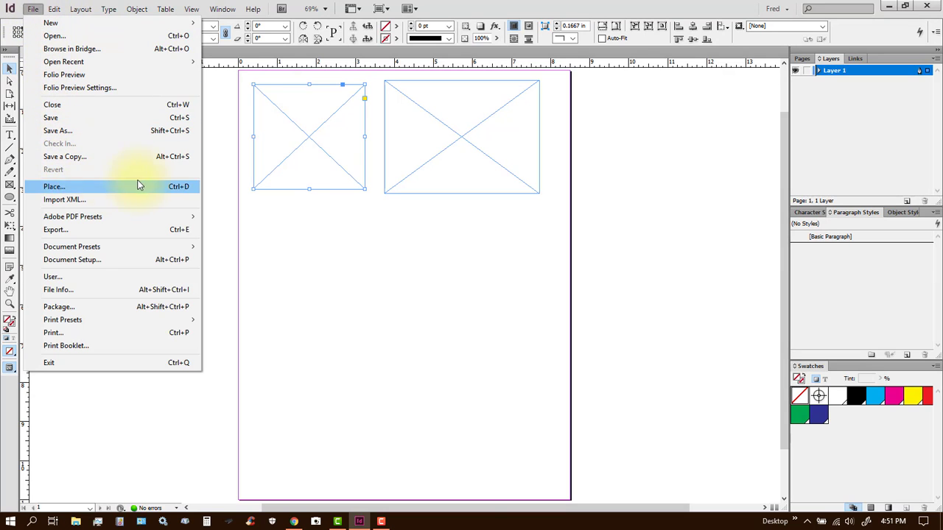
{"action": "left_click", "coordinate": [54, 187]}
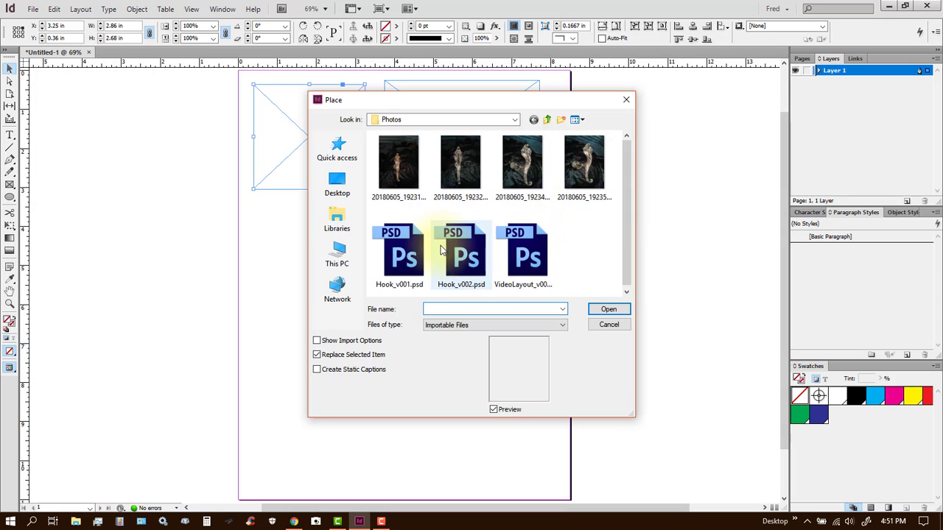
{"action": "left_click", "coordinate": [465, 254]}
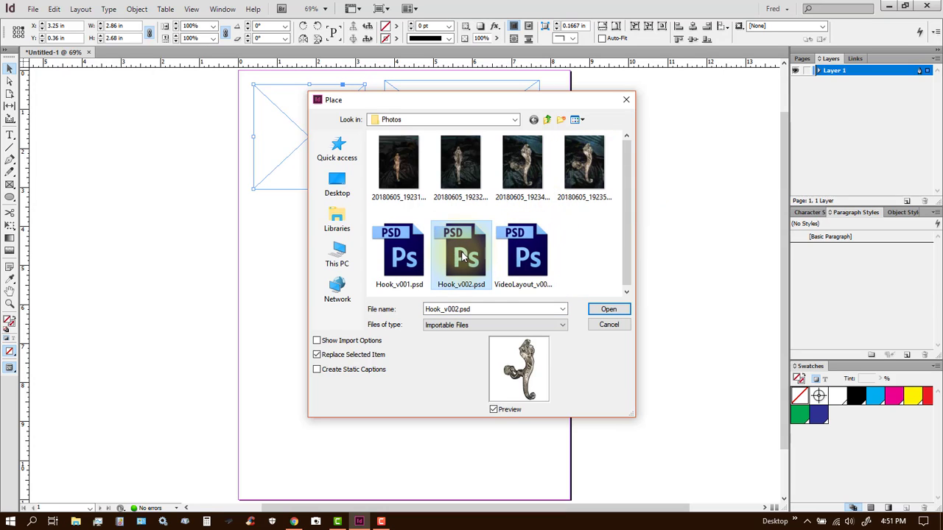
{"action": "left_click", "coordinate": [423, 259]}
{"action": "left_click", "coordinate": [470, 256]}
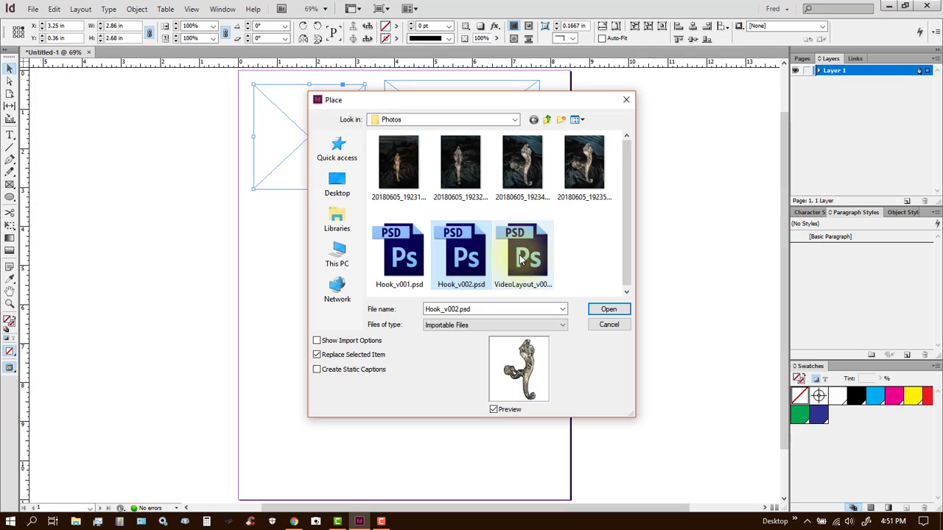
{"action": "left_click", "coordinate": [525, 254]}
{"action": "left_click", "coordinate": [477, 259]}
{"action": "left_click", "coordinate": [609, 311]}
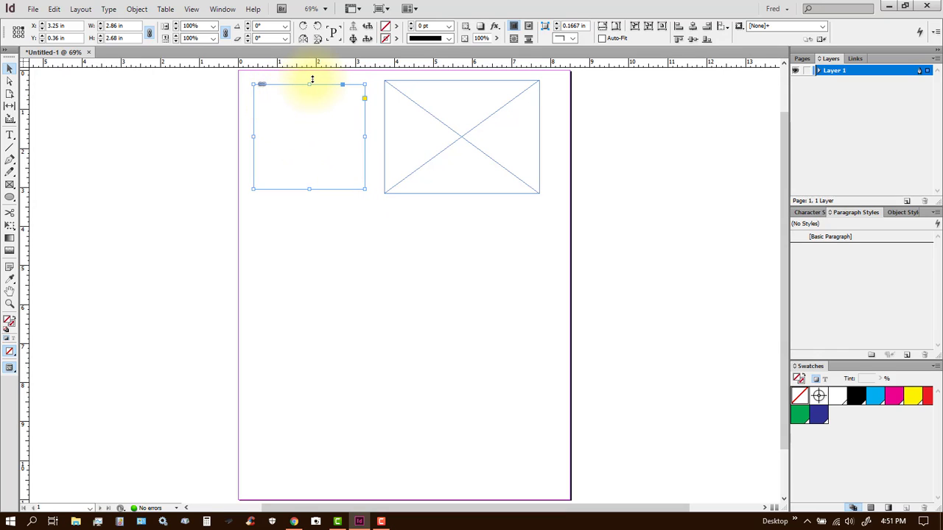
Select the hook image inside its frame, fit the content proportionally, and switch to filling the frame proportionally.
{"action": "left_click", "coordinate": [355, 39]}
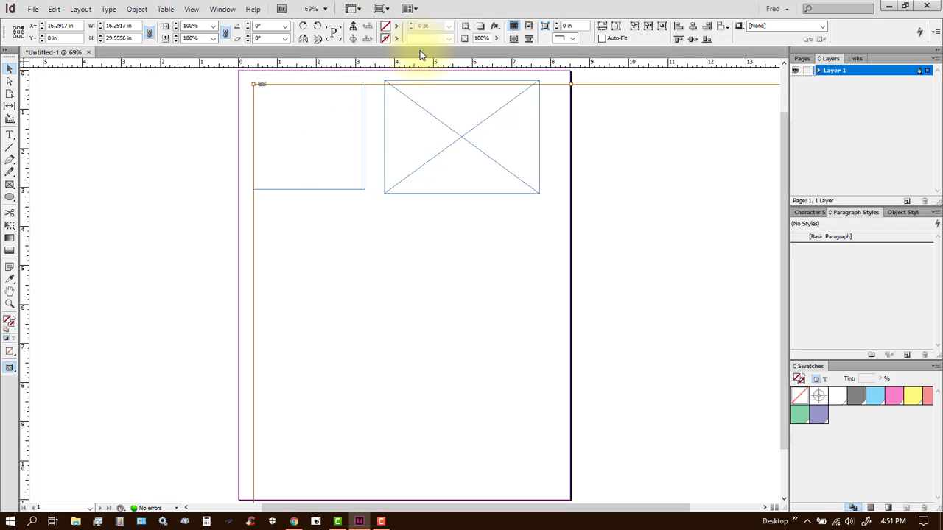
{"action": "key", "text": "ctrl+minus"}
{"action": "key", "text": "ctrl+minus"}
{"action": "key", "text": "ctrl+minus"}
{"action": "key", "text": "ctrl+minus"}
{"action": "key", "text": "ctrl+equal"}
{"action": "key", "text": "ctrl+equal"}
{"action": "key", "text": "ctrl+equal"}
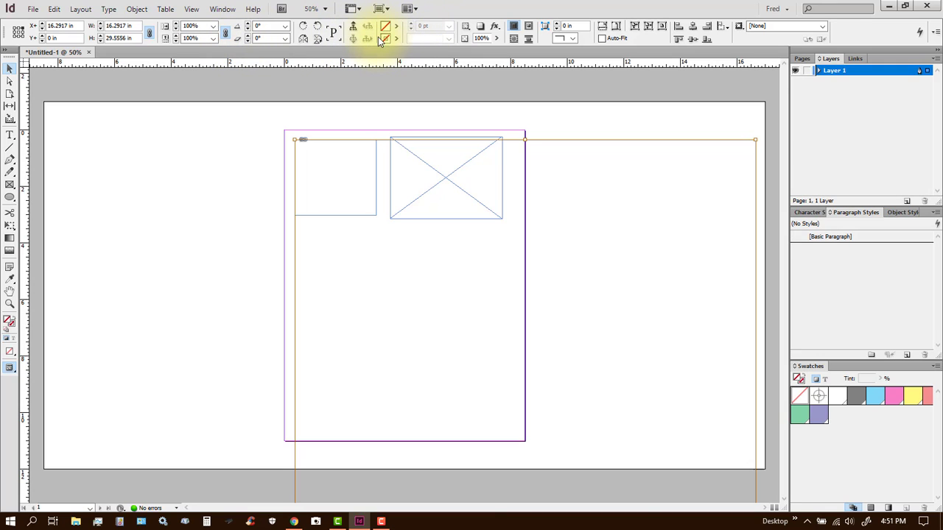
{"action": "left_click", "coordinate": [618, 26]}
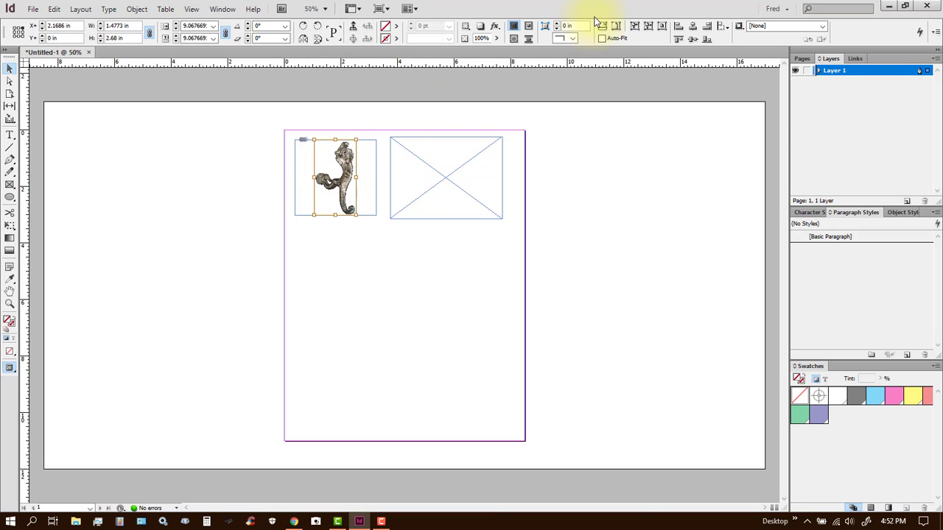
{"action": "left_click", "coordinate": [602, 28]}
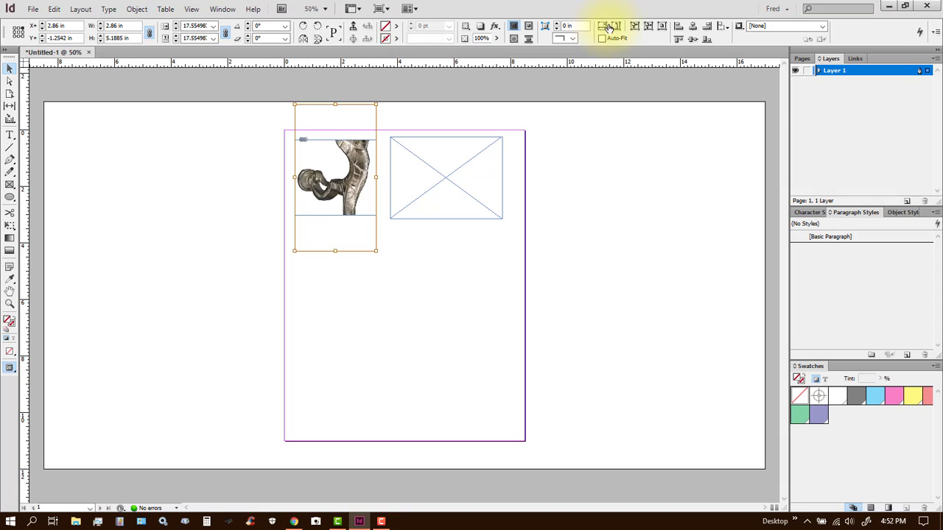
Fit the frame to the hook image and move the frame down to about Y 0.25 in on the page.
{"action": "left_click", "coordinate": [648, 27]}
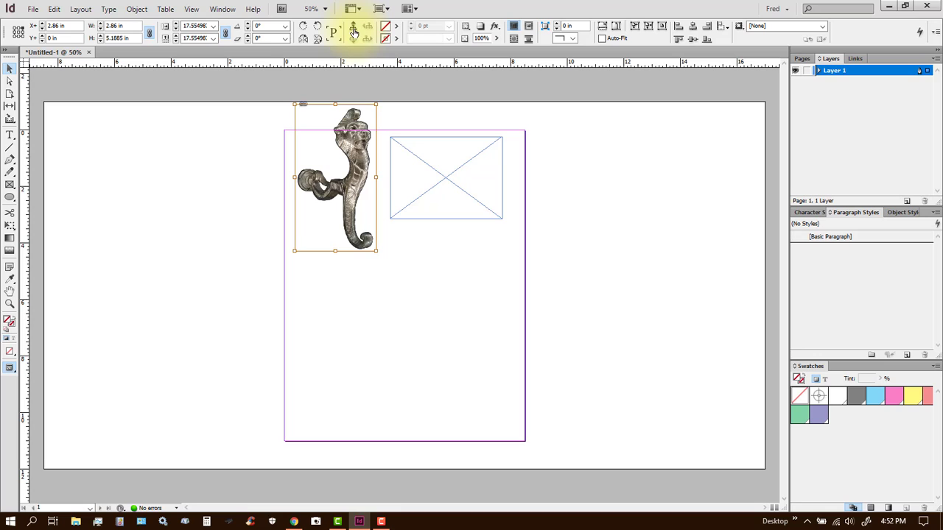
{"action": "left_click", "coordinate": [352, 27]}
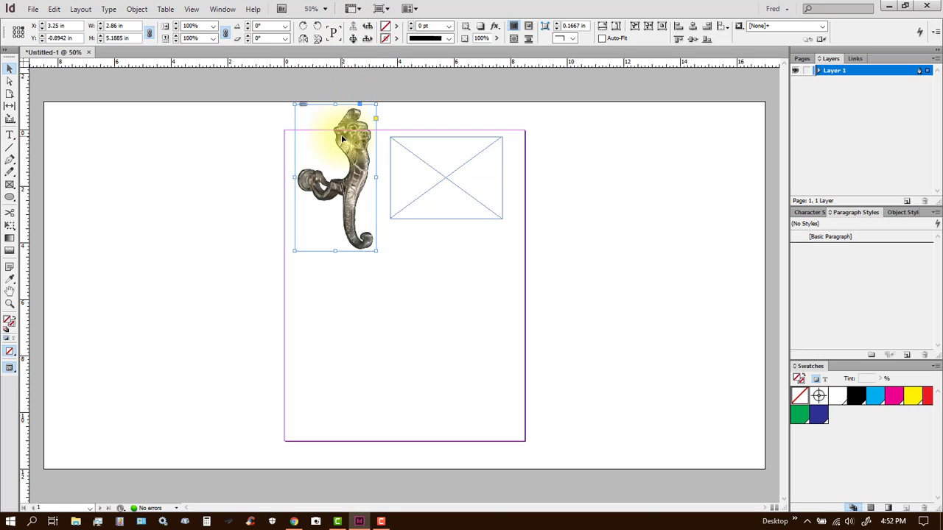
{"action": "left_click_drag", "start_coordinate": [341, 139], "coordinate": [342, 174]}
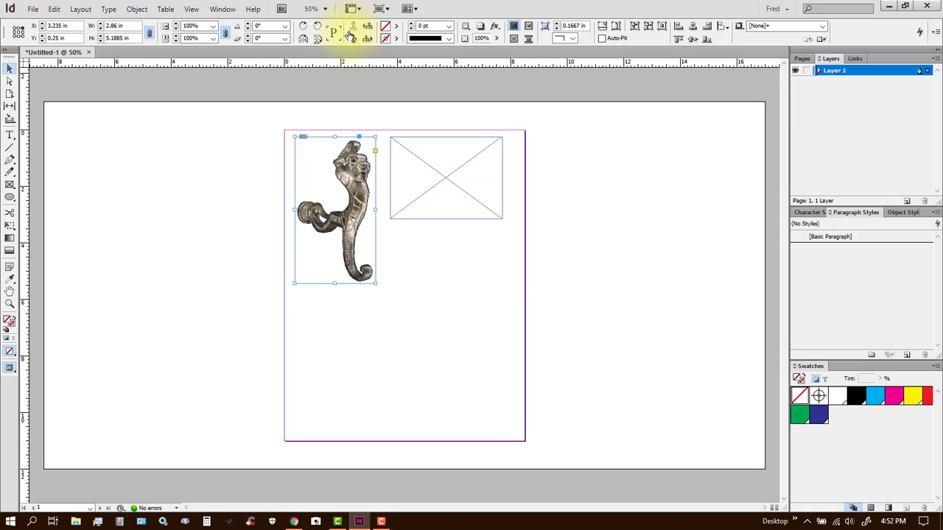
Shift the hook image down and to the right inside its frame so that the frame crops it.
{"action": "left_click", "coordinate": [353, 40]}
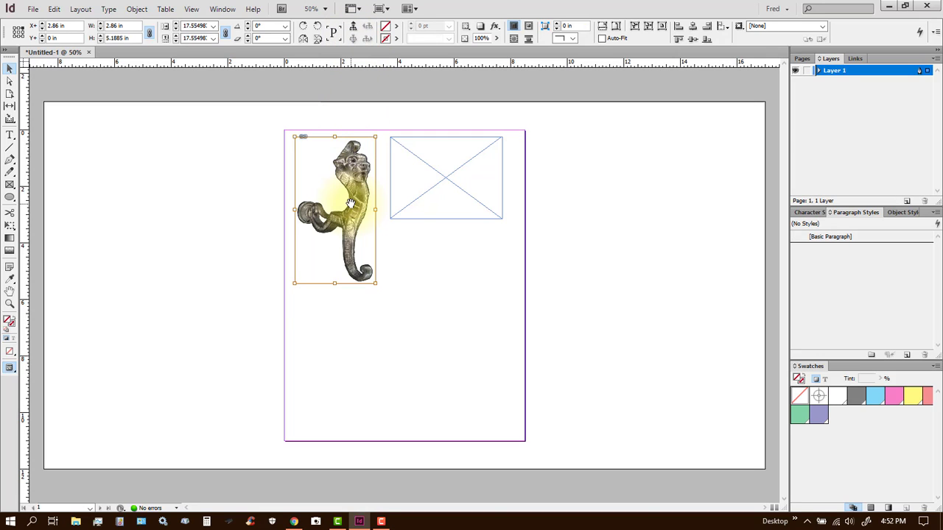
{"action": "left_click_drag", "start_coordinate": [350, 203], "coordinate": [386, 241]}
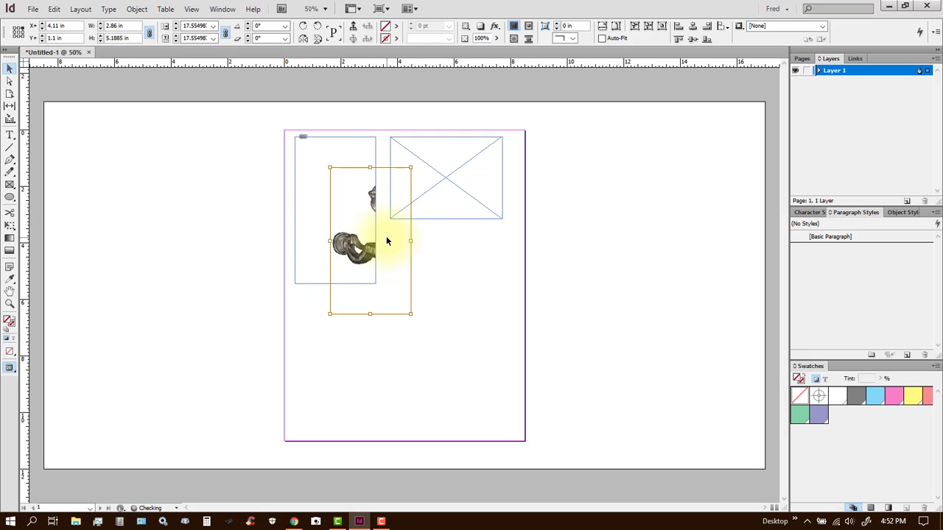
{"action": "left_click", "coordinate": [330, 202]}
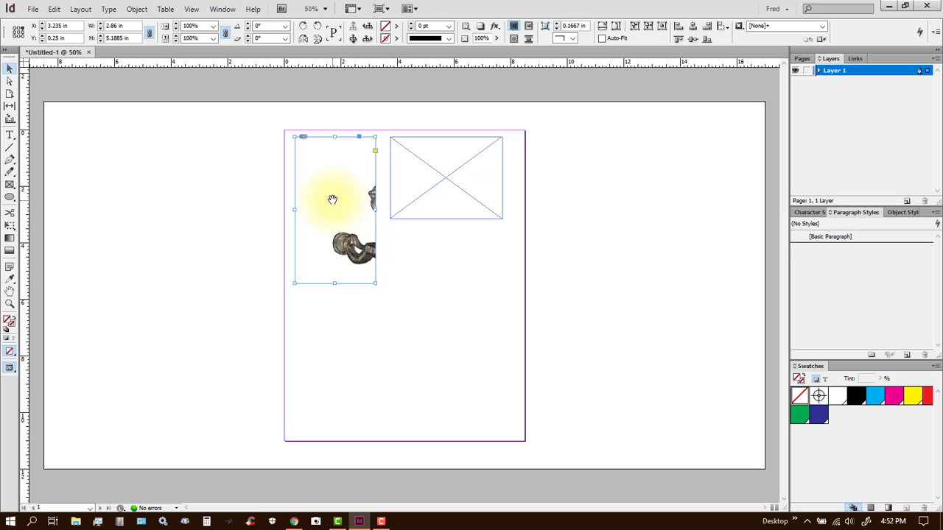
{"action": "left_click_drag", "start_coordinate": [332, 199], "coordinate": [327, 258]}
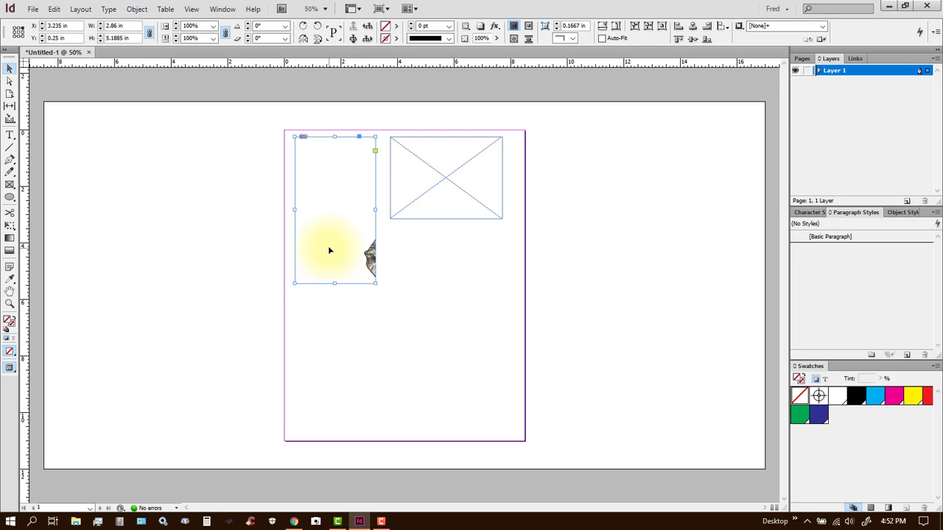
Move the hook's frame to about X 3.41 in, Y 0.4 in and fit the content proportionally.
{"action": "mouse_move", "coordinate": [330, 224]}
{"action": "left_mouse_down"}
{"action": "mouse_move", "coordinate": [356, 294]}
{"action": "mouse_move", "coordinate": [326, 209]}
{"action": "mouse_move", "coordinate": [343, 244]}
{"action": "mouse_move", "coordinate": [336, 228]}
{"action": "left_mouse_up"}
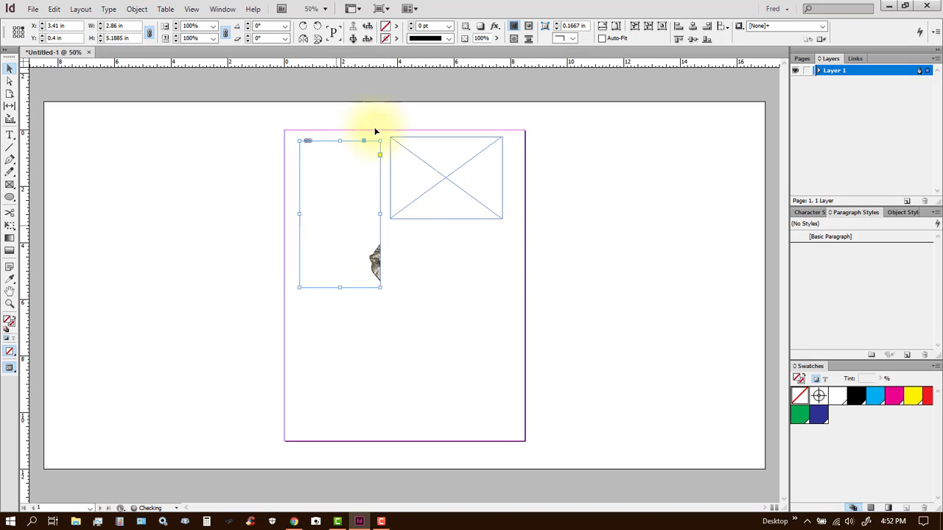
{"action": "left_click", "coordinate": [616, 27]}
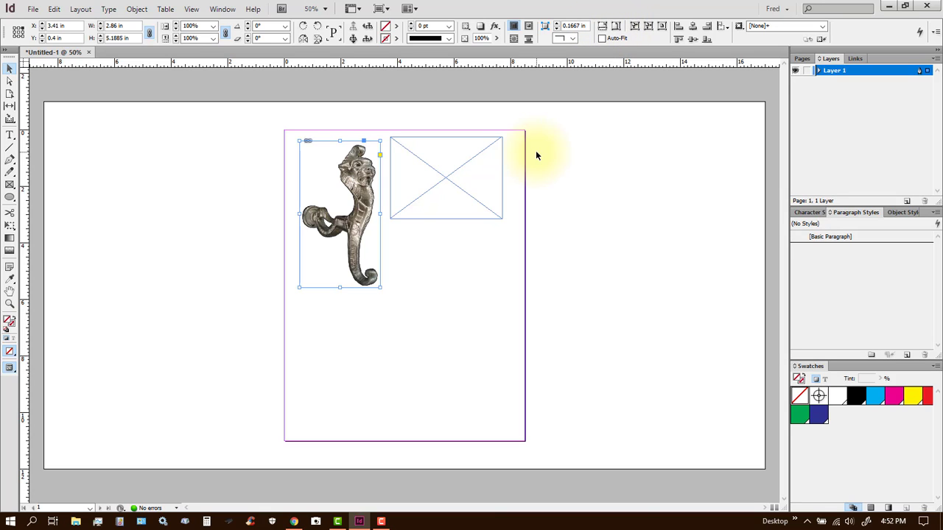
Move the hook image completely out of its frame and bring it back with Fit Content to Frame.
{"action": "left_click", "coordinate": [353, 41]}
{"action": "left_click_drag", "start_coordinate": [351, 209], "coordinate": [467, 324]}
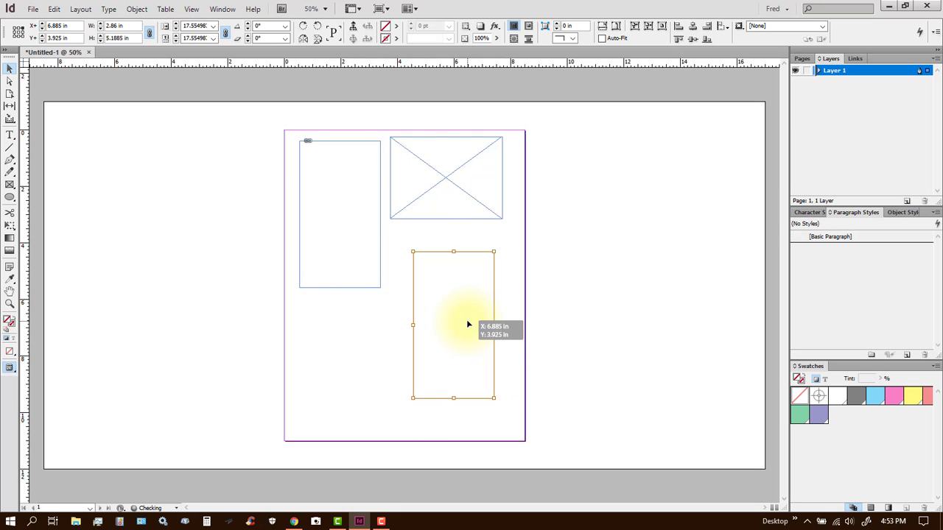
{"action": "left_click", "coordinate": [635, 28]}
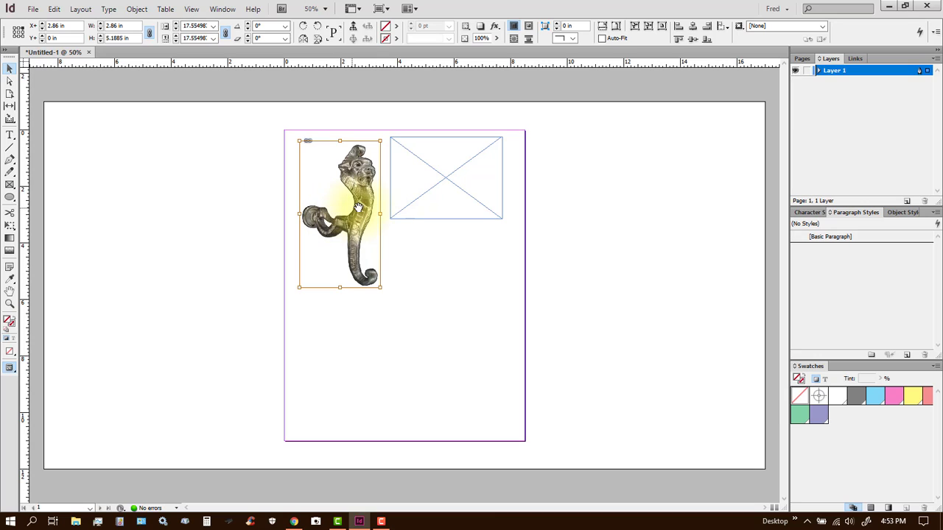
Shift the hook image downward within its frame and recenter it with Center Content.
{"action": "left_click_drag", "start_coordinate": [358, 208], "coordinate": [362, 274]}
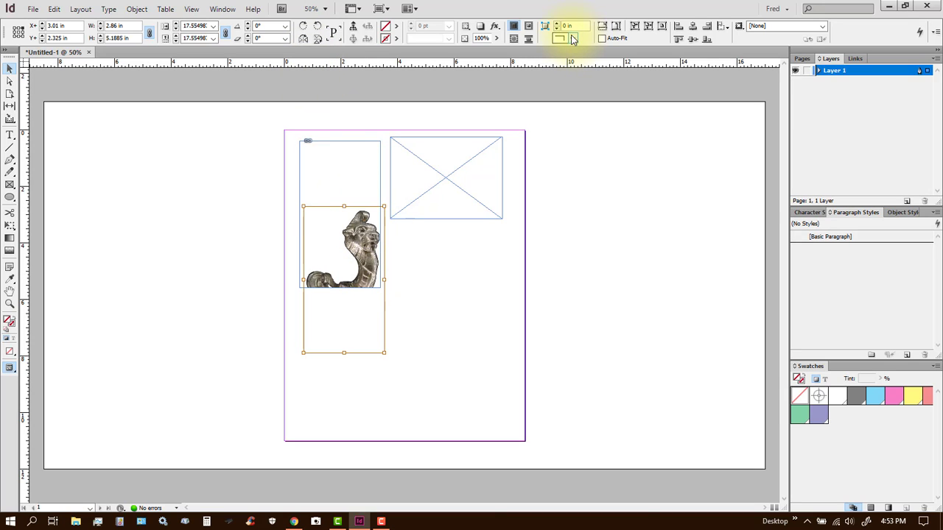
{"action": "left_click", "coordinate": [663, 27]}
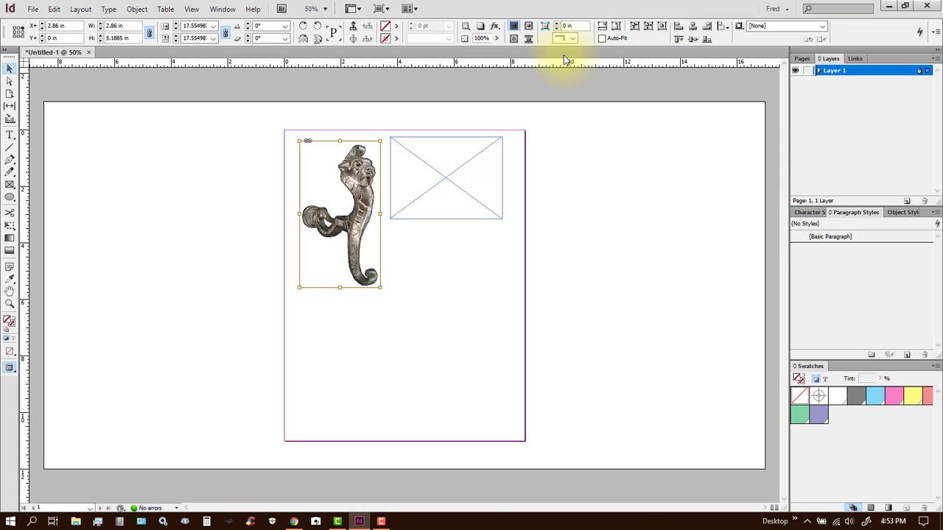
Enable Auto-Fit, stretch only the hook image to about 5.475 × 7.65 in, and fit the content proportionally.
{"action": "left_click", "coordinate": [603, 39]}
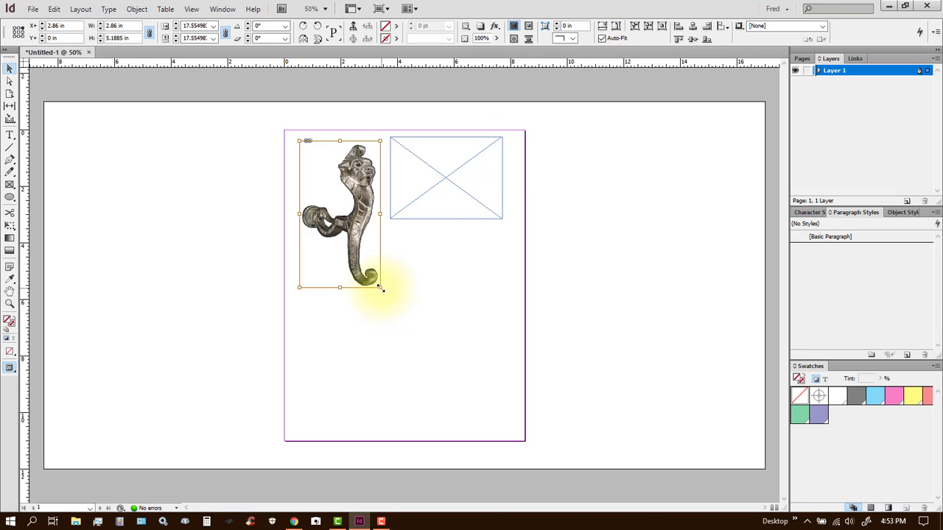
{"action": "left_click_drag", "start_coordinate": [380, 287], "coordinate": [456, 358]}
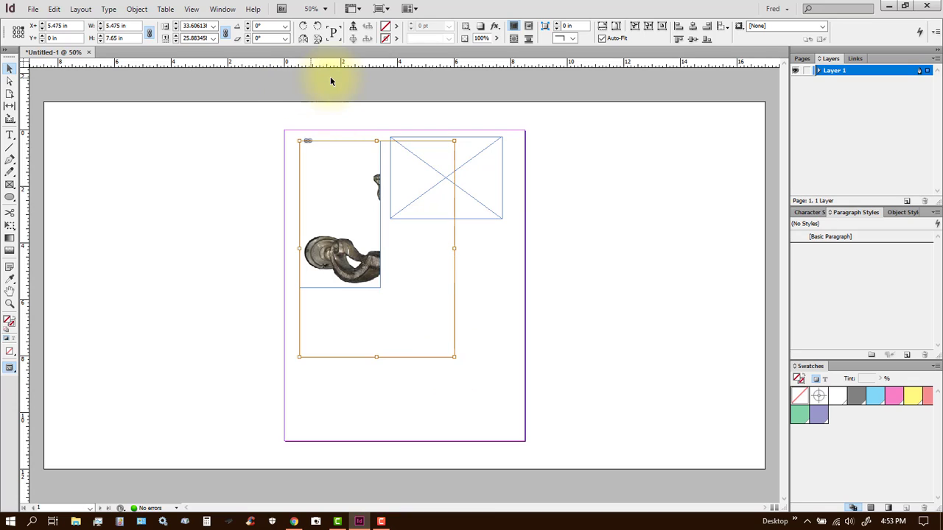
{"action": "left_click", "coordinate": [621, 28]}
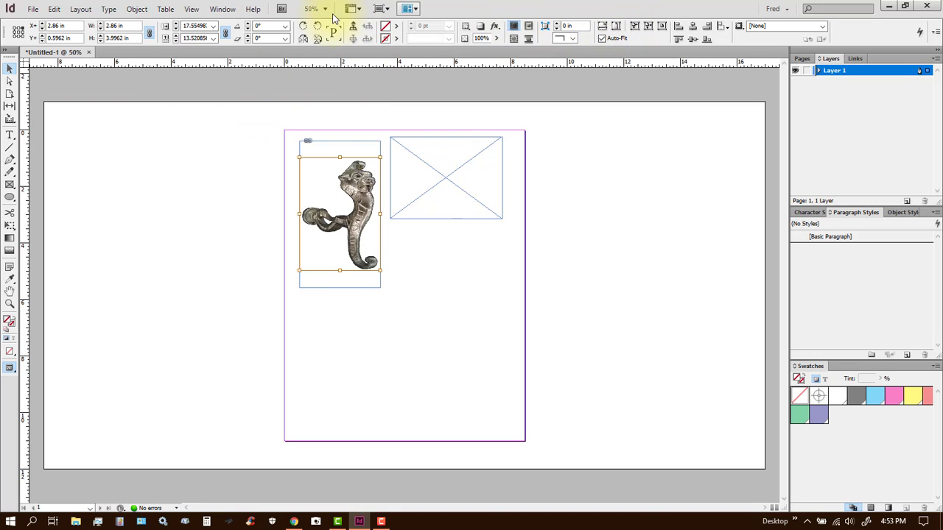
With Auto-Fit turned off, fill the frame proportionally with the hook image and fit the frame to the content.
{"action": "left_click", "coordinate": [602, 37]}
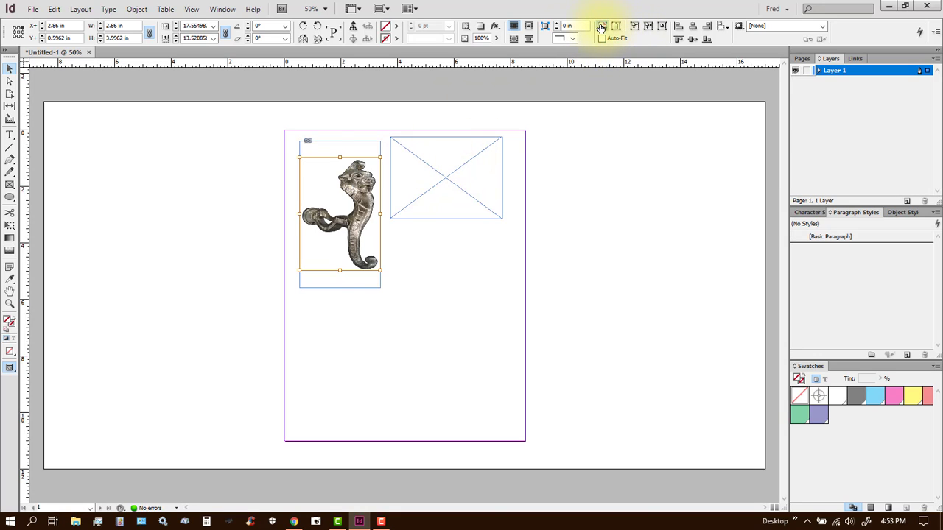
{"action": "left_click", "coordinate": [615, 28]}
{"action": "left_click", "coordinate": [614, 28]}
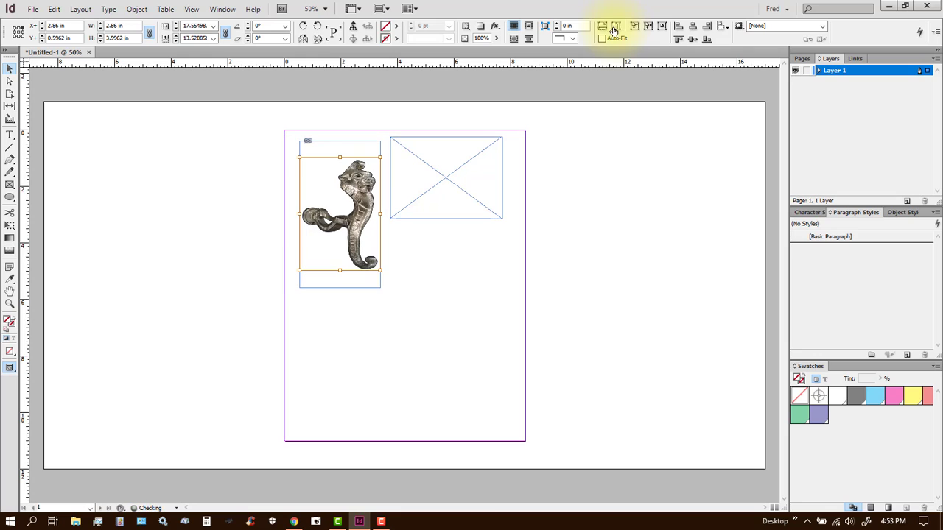
{"action": "left_click", "coordinate": [631, 31]}
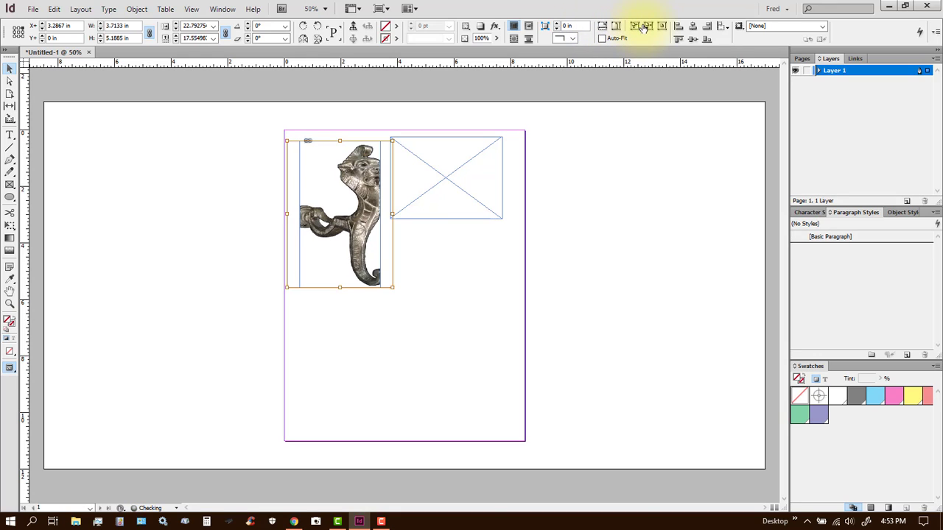
{"action": "left_click", "coordinate": [646, 28]}
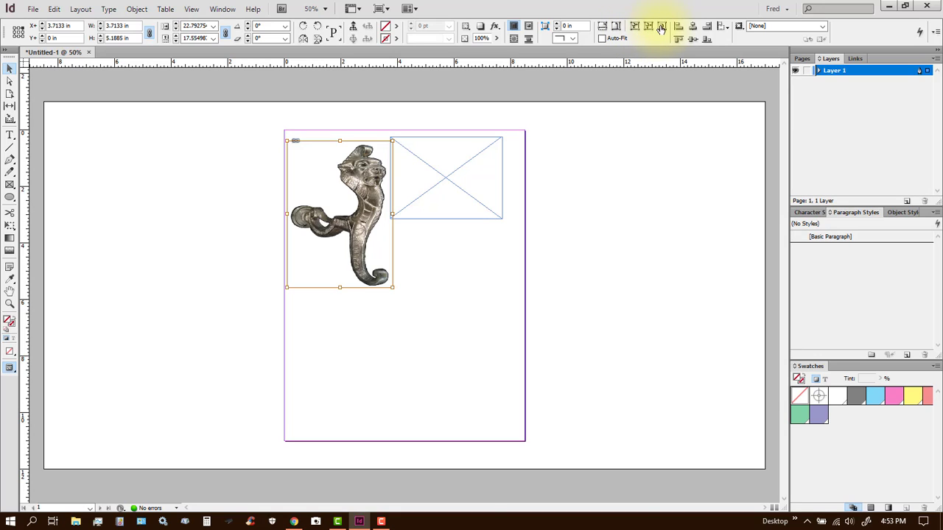
Turn on Auto-Fit and enlarge the hook's frame together with its image to about 4.78 × 7.875 in.
{"action": "left_click", "coordinate": [601, 38]}
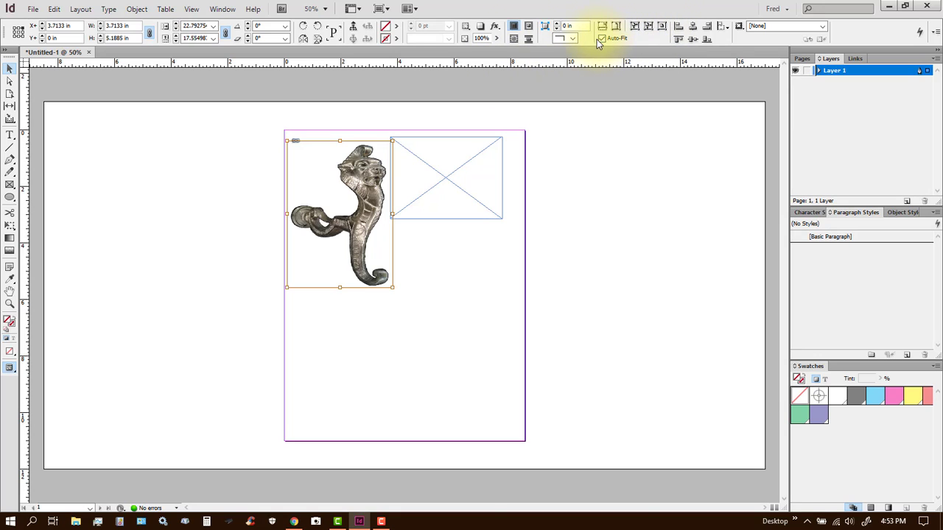
{"action": "left_click", "coordinate": [353, 26]}
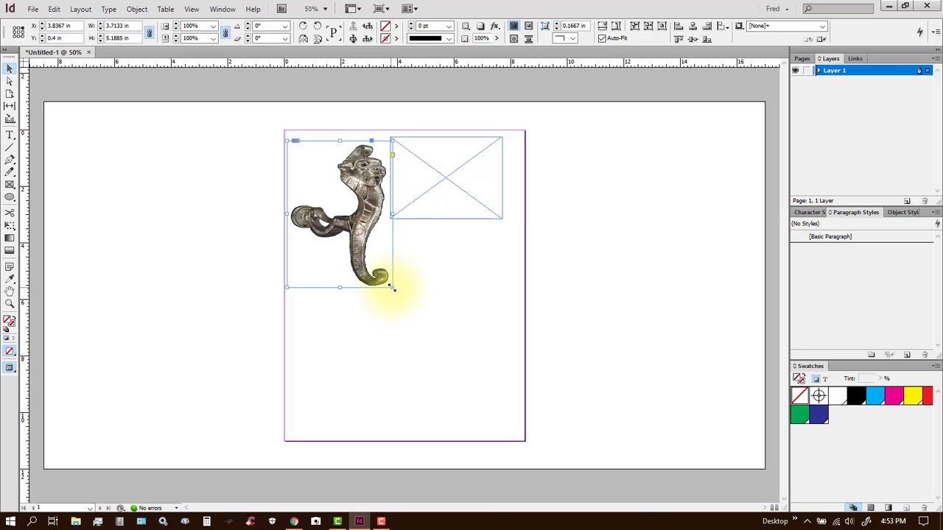
{"action": "left_click_drag", "start_coordinate": [392, 288], "coordinate": [422, 363]}
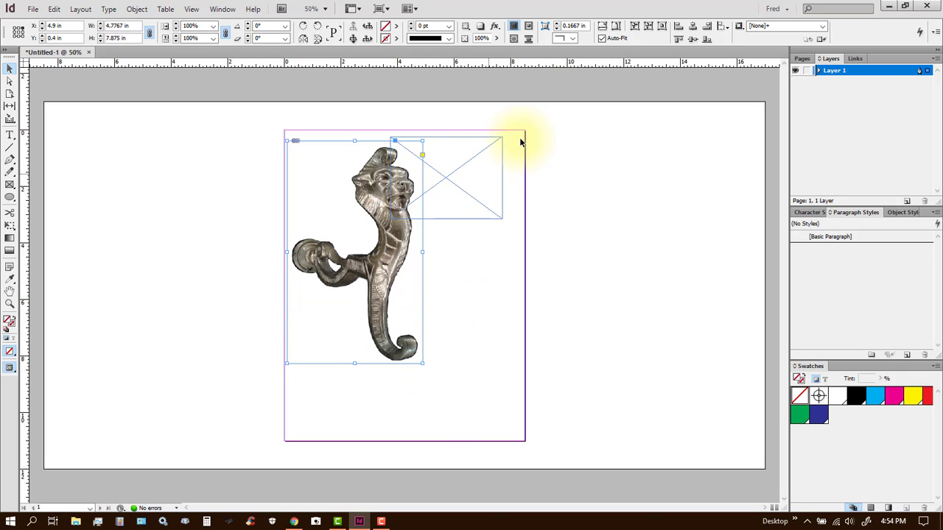
Turn off Auto-Fit, switch the selection from the hook's frame to its content and back, and move the frame up to Y 0.25 in.
{"action": "left_click", "coordinate": [601, 38]}
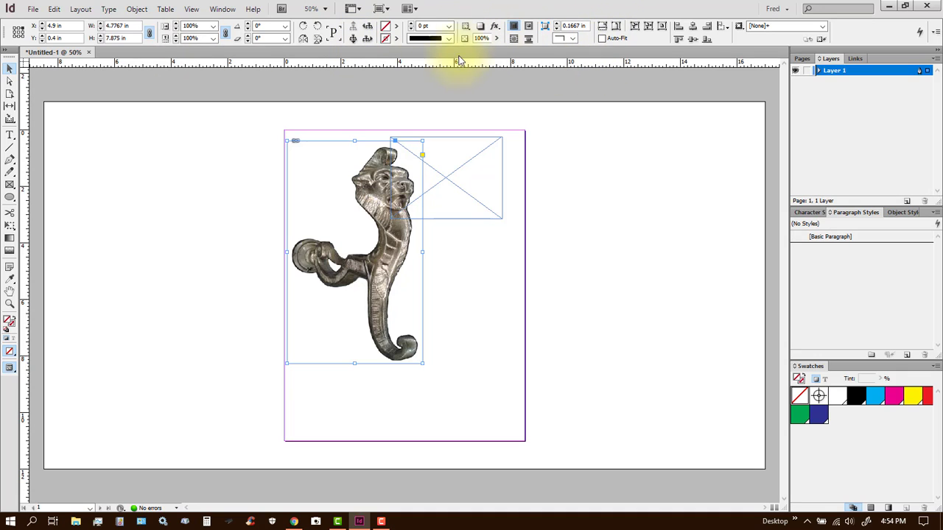
{"action": "left_click", "coordinate": [353, 38]}
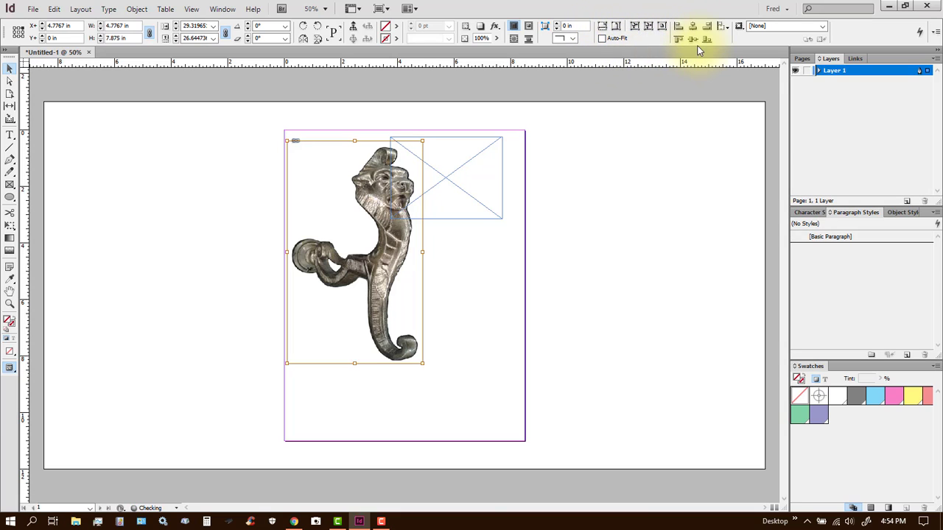
{"action": "left_click", "coordinate": [351, 30]}
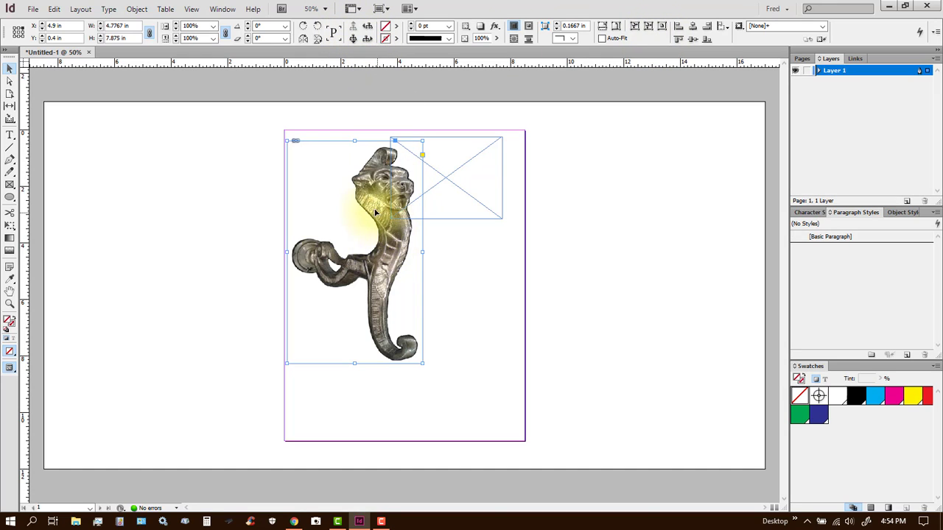
{"action": "mouse_move", "coordinate": [375, 212]}
{"action": "left_mouse_down"}
{"action": "mouse_move", "coordinate": [370, 258]}
{"action": "mouse_move", "coordinate": [371, 184]}
{"action": "mouse_move", "coordinate": [384, 208]}
{"action": "left_mouse_up"}
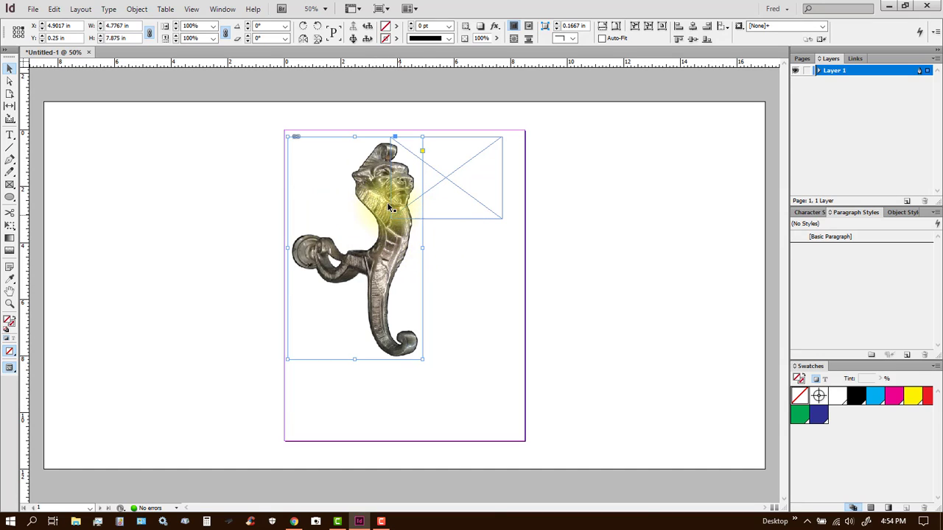
Cycle the selection repeatedly between the hook's frame and the empty frame, using both previous-object and next-object selection.
{"action": "left_click", "coordinate": [368, 27]}
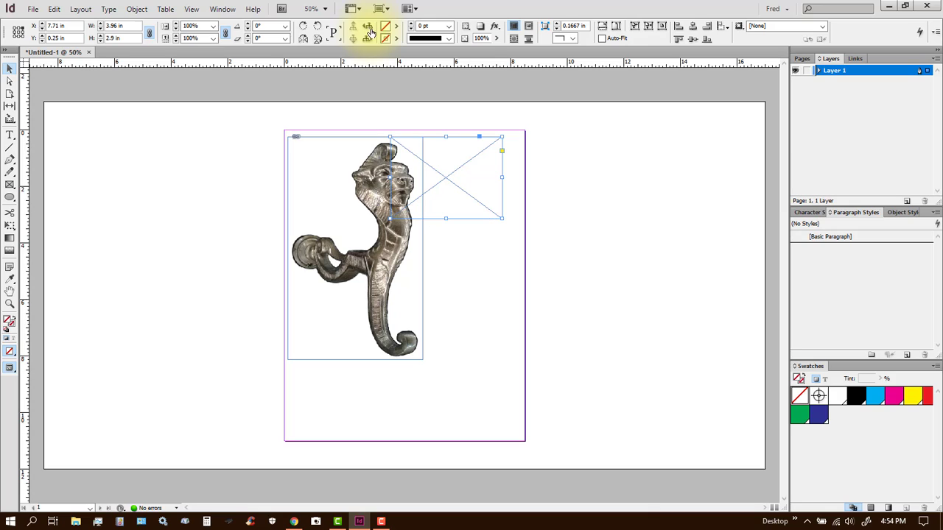
{"action": "left_click", "coordinate": [368, 28]}
{"action": "left_click", "coordinate": [367, 38]}
{"action": "left_click", "coordinate": [367, 39]}
{"action": "left_click", "coordinate": [366, 40]}
{"action": "left_click", "coordinate": [367, 38]}
{"action": "left_click", "coordinate": [366, 38]}
{"action": "left_click", "coordinate": [367, 29]}
{"action": "left_click", "coordinate": [368, 39]}
{"action": "left_click", "coordinate": [367, 38]}
{"action": "left_click", "coordinate": [367, 38]}
{"action": "left_click", "coordinate": [366, 39]}
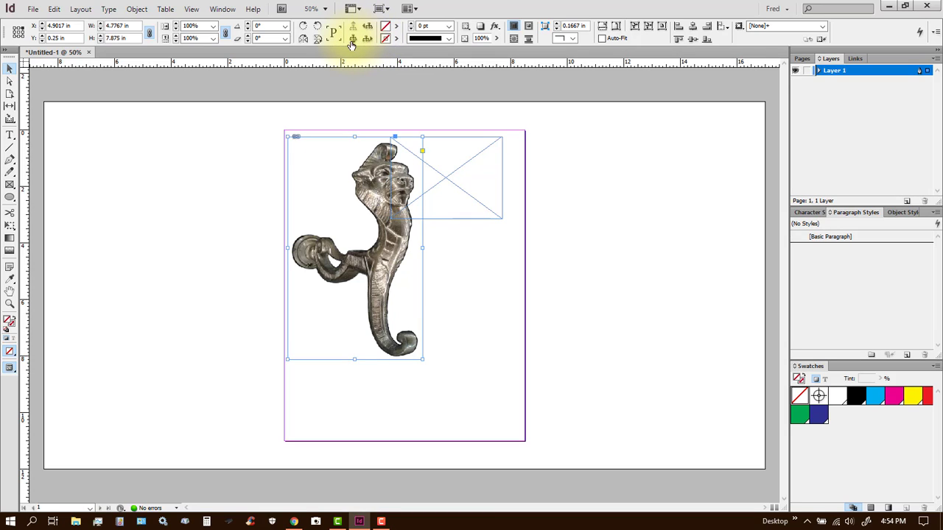